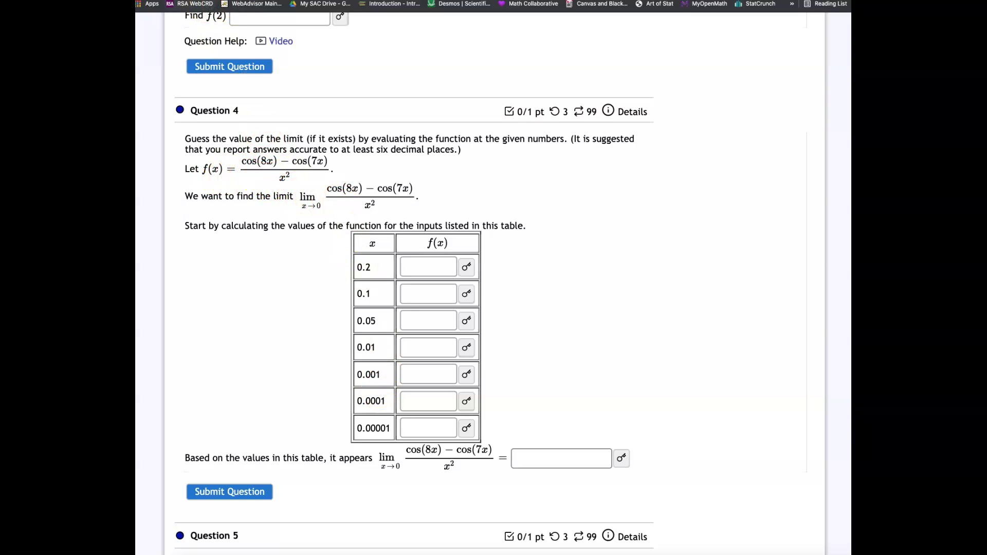
Switch to the Desmos graph and change the second cosine term of f(x) to cos(7x).
{"action": "key", "text": "ctrl+Tab"}
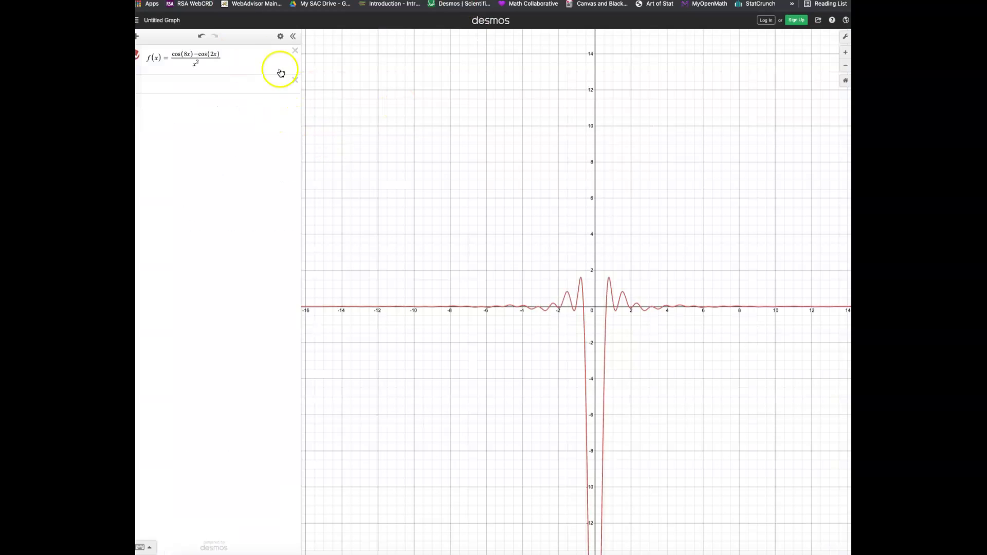
{"action": "left_click", "coordinate": [213, 54]}
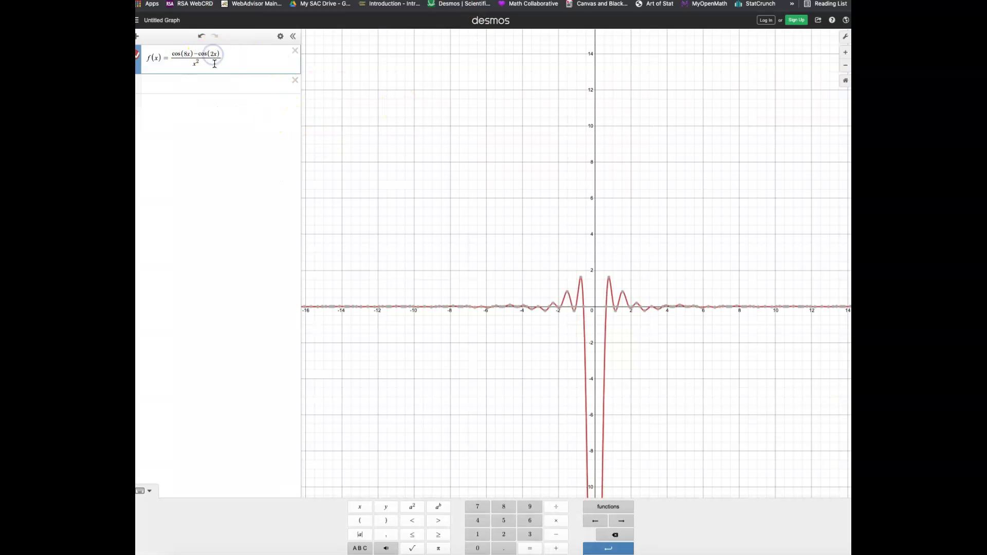
{"action": "key", "text": "BackSpace"}
{"action": "type", "text": "7"}
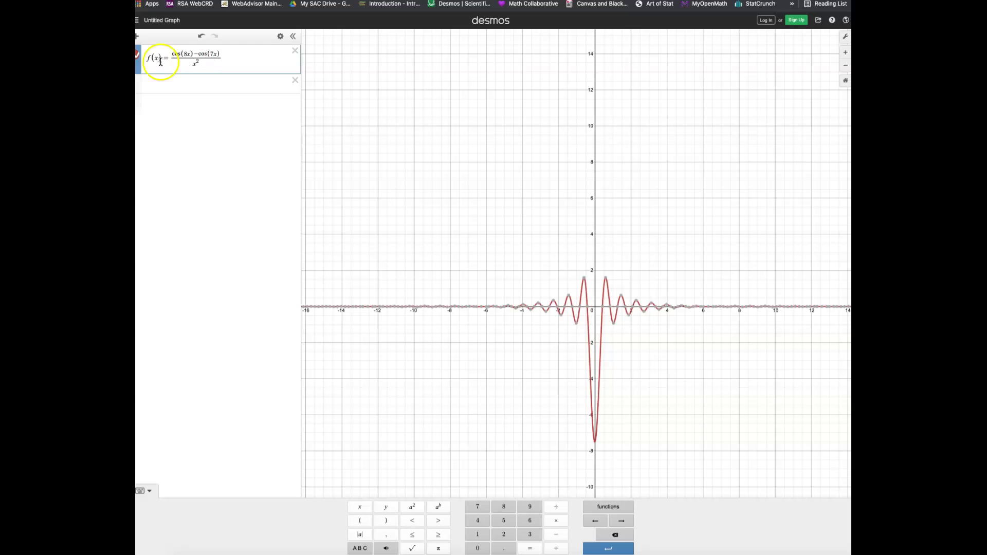
Recheck the function and limit given in Question 4, and return to the Desmos graph.
{"action": "left_click", "coordinate": [156, 82]}
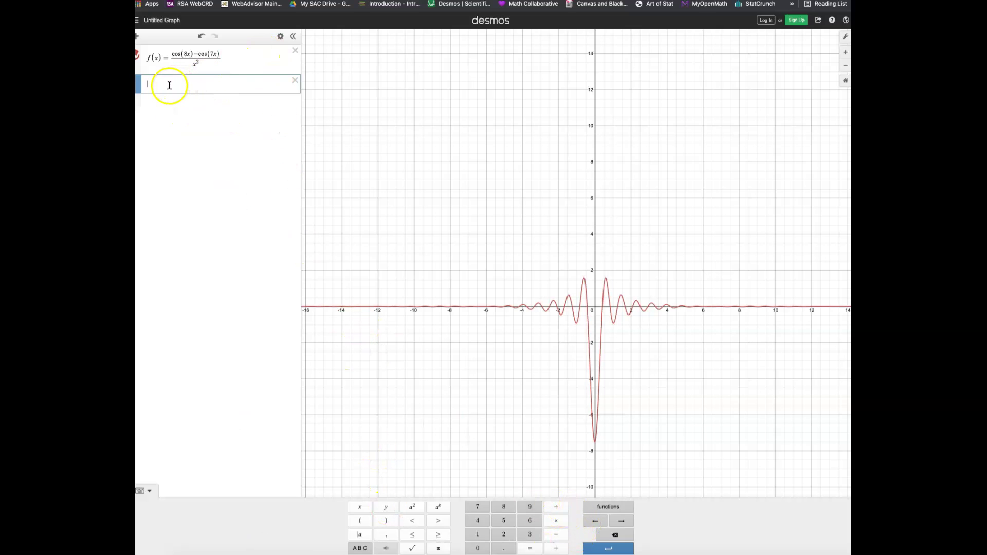
{"action": "key", "text": "ctrl+Tab"}
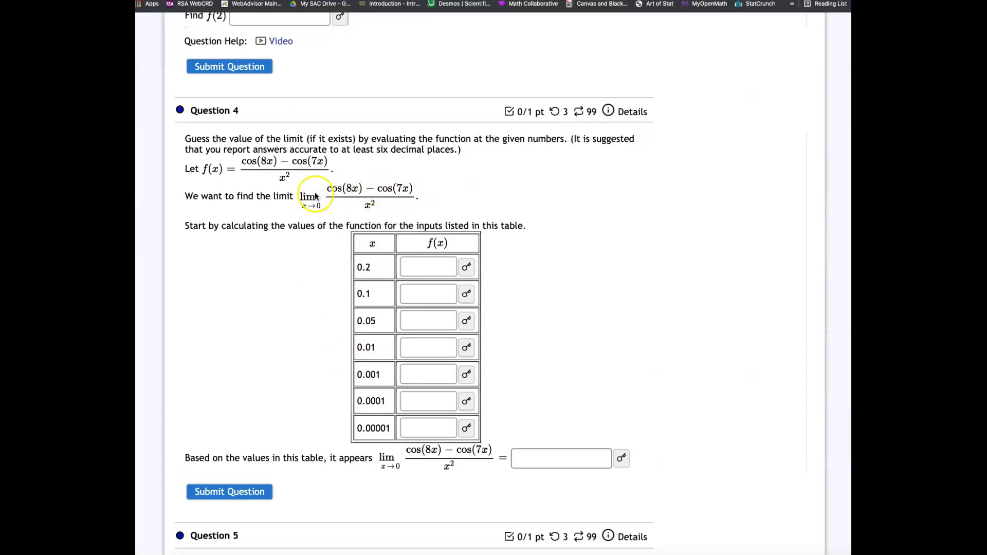
{"action": "left_click", "coordinate": [246, 0]}
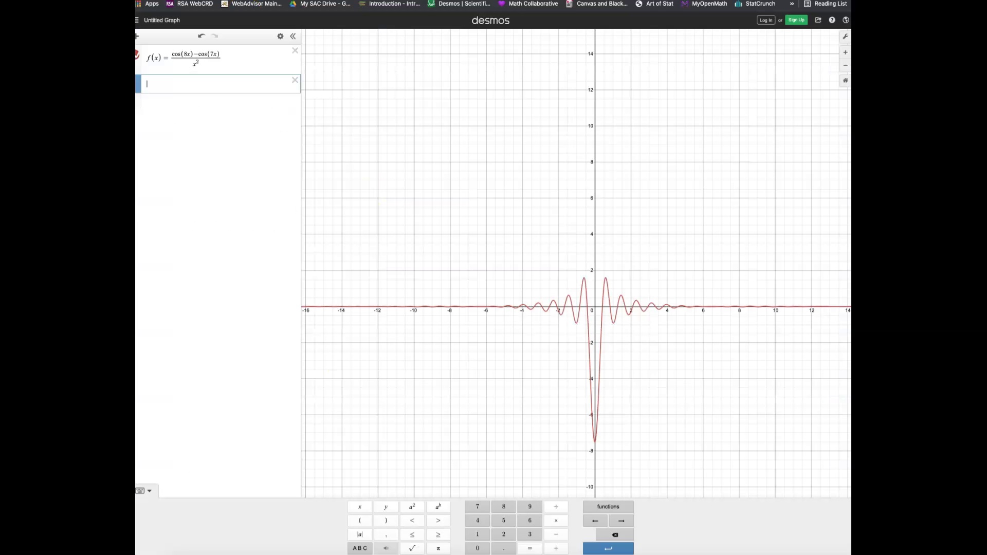
Enlarge the graph around the origin and trace the curve down to its lowest point to examine f(x) as x approaches 0.
{"action": "left_click", "coordinate": [490, 319]}
{"action": "left_click_drag", "start_coordinate": [490, 319], "coordinate": [475, 276]}
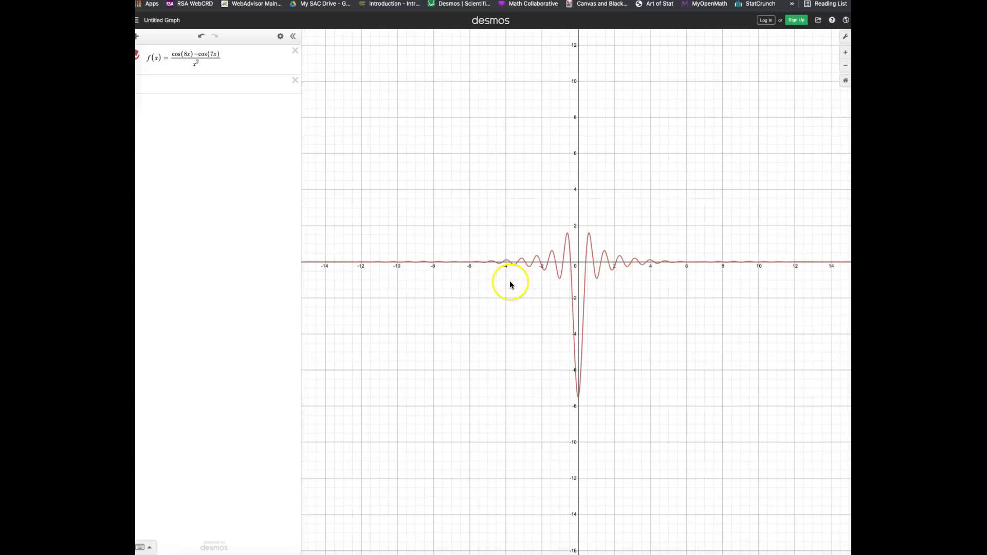
{"action": "scroll", "coordinate": [512, 282], "scroll_direction": "up", "scroll_amount": 5}
{"action": "left_click_drag", "start_coordinate": [571, 341], "coordinate": [471, 306]}
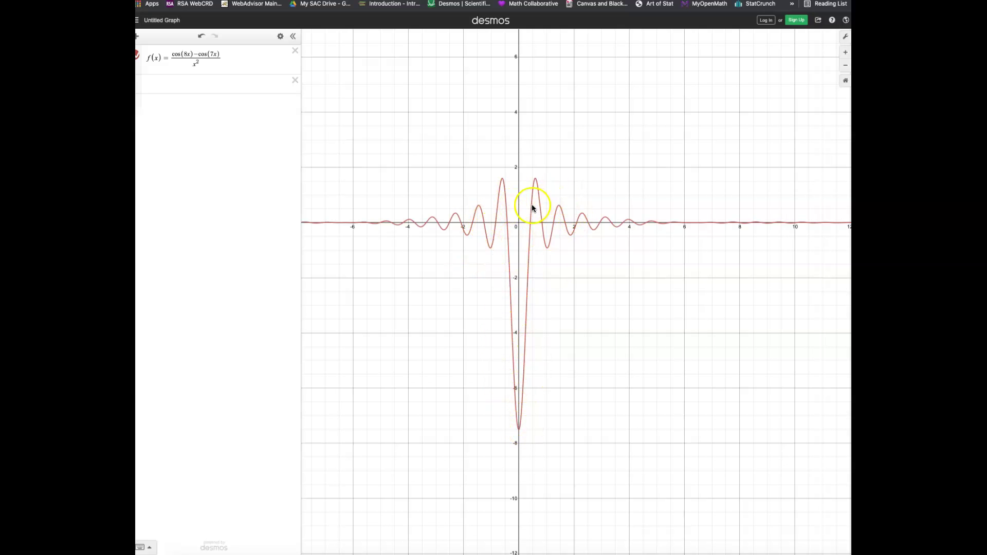
{"action": "left_click", "coordinate": [509, 227]}
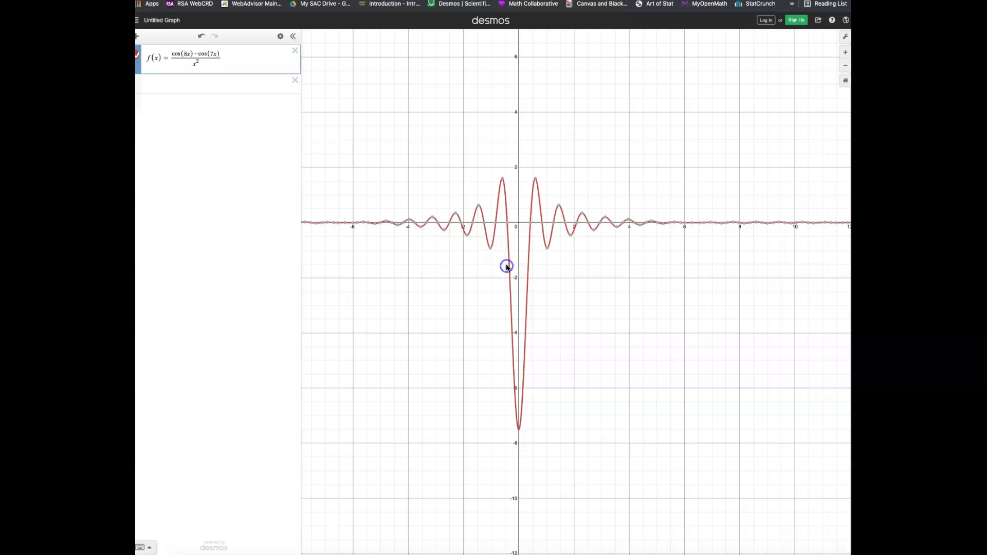
{"action": "scroll", "coordinate": [507, 263], "scroll_direction": "up", "scroll_amount": 5}
{"action": "scroll", "coordinate": [507, 265], "scroll_direction": "up", "scroll_amount": 1}
{"action": "left_click_drag", "start_coordinate": [508, 265], "coordinate": [511, 234]}
{"action": "left_click_drag", "start_coordinate": [455, 298], "coordinate": [457, 230]}
{"action": "left_click_drag", "start_coordinate": [511, 205], "coordinate": [529, 520]}
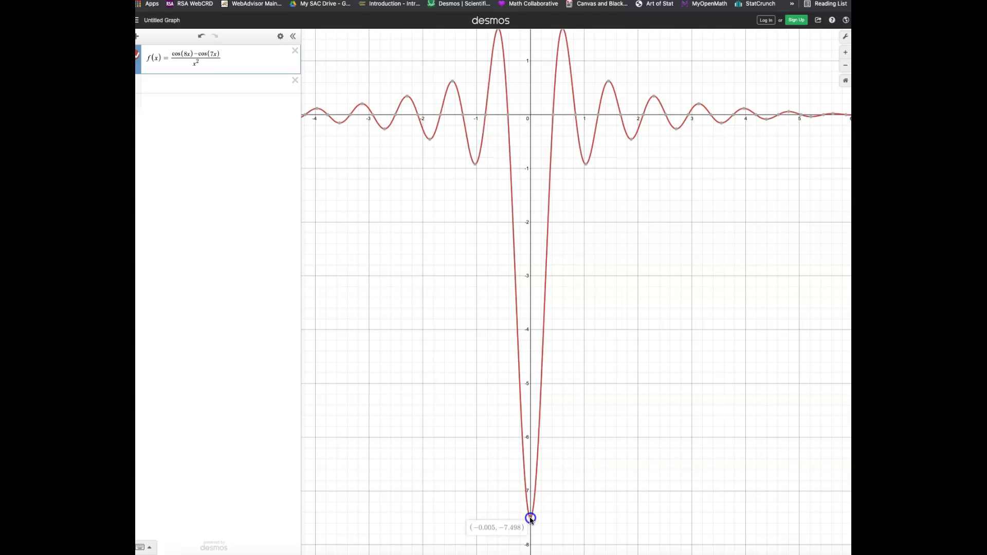
{"action": "left_click", "coordinate": [467, 284]}
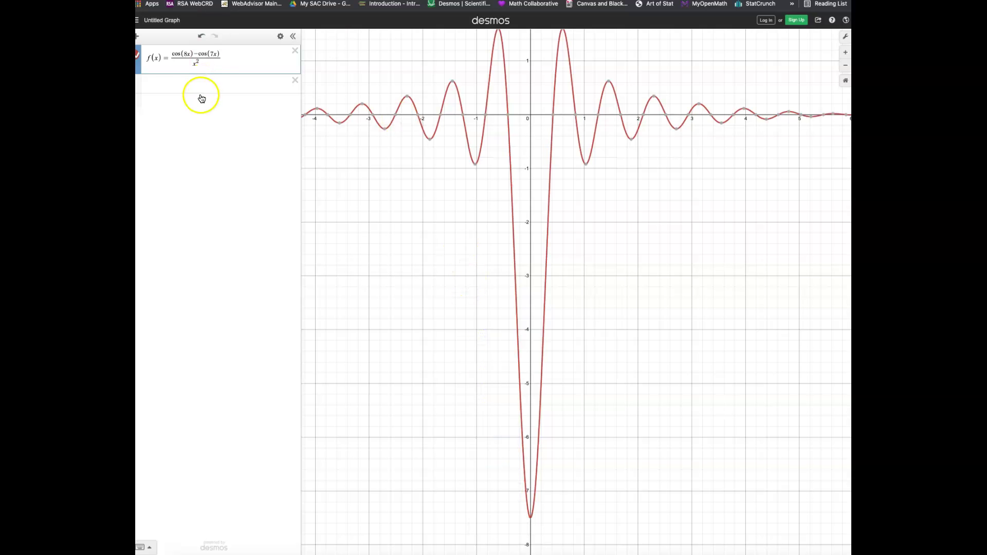
Enlarge the page and evaluate f(0) in a new expression line below the function.
{"action": "left_click", "coordinate": [182, 87]}
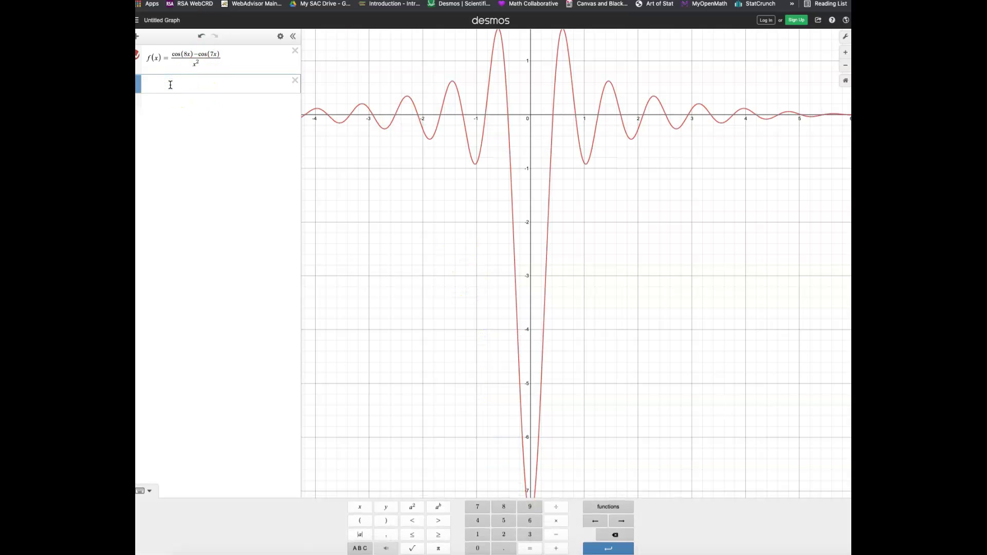
{"action": "key", "text": "super+equal"}
{"action": "key", "text": "super+equal"}
{"action": "key", "text": "super+equal"}
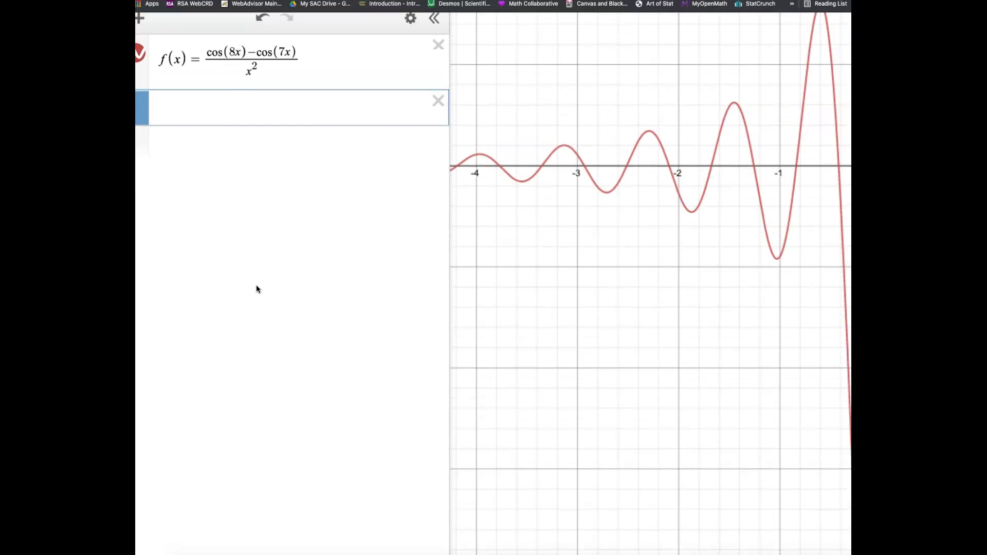
{"action": "type", "text": "f("}
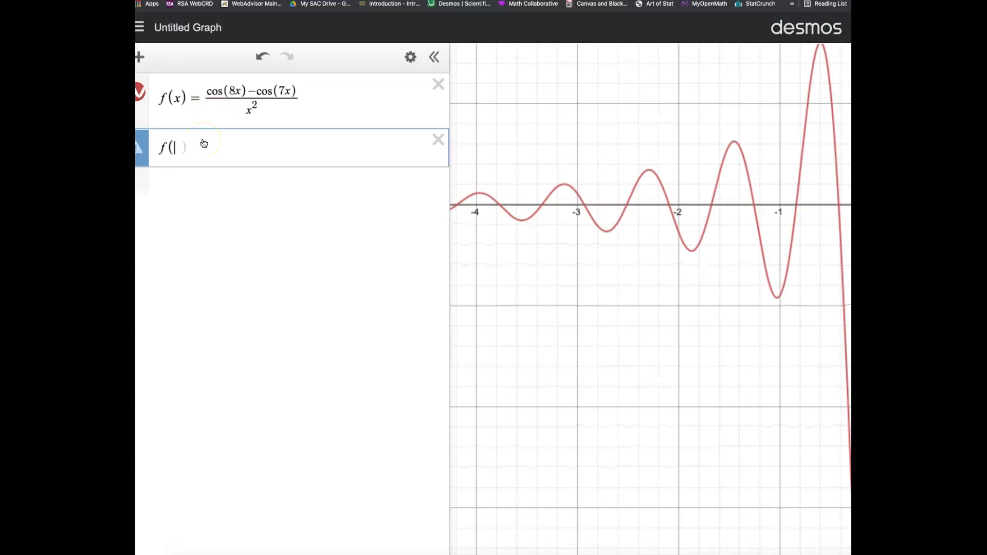
{"action": "type", "text": "0"}
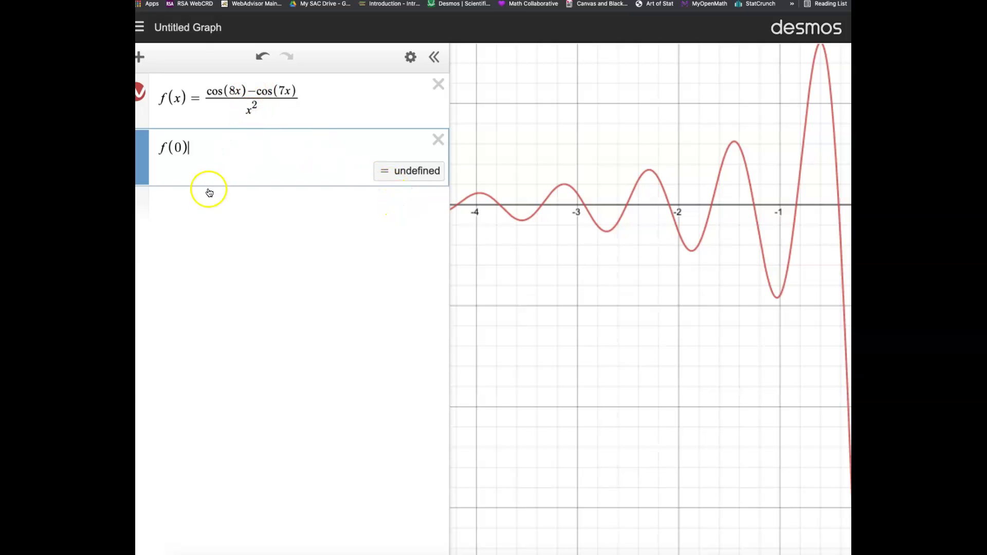
Evaluate f(.1) and f(0.01) in separate expression lines to approach 0 from the positive side.
{"action": "left_click", "coordinate": [177, 202]}
{"action": "type", "text": "f("}
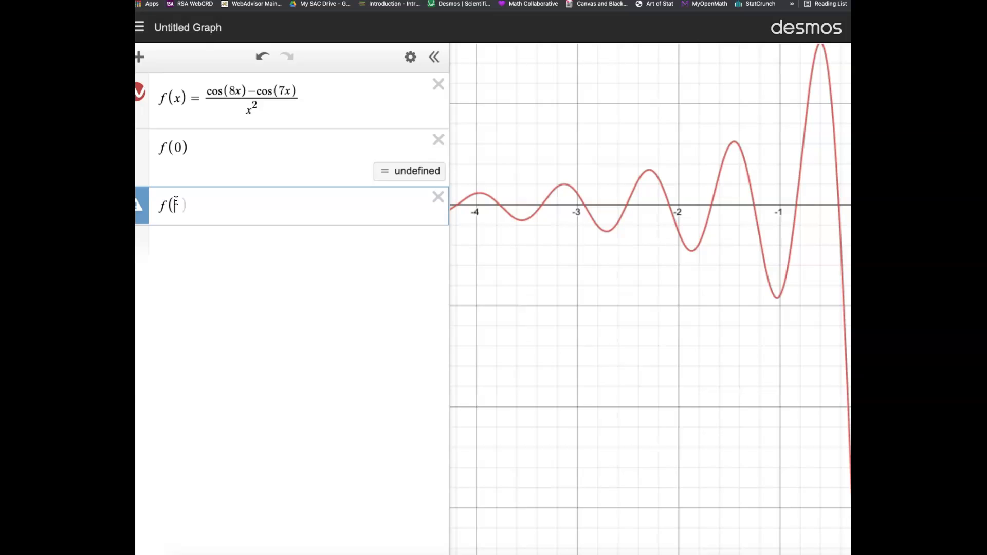
{"action": "type", "text": ".1"}
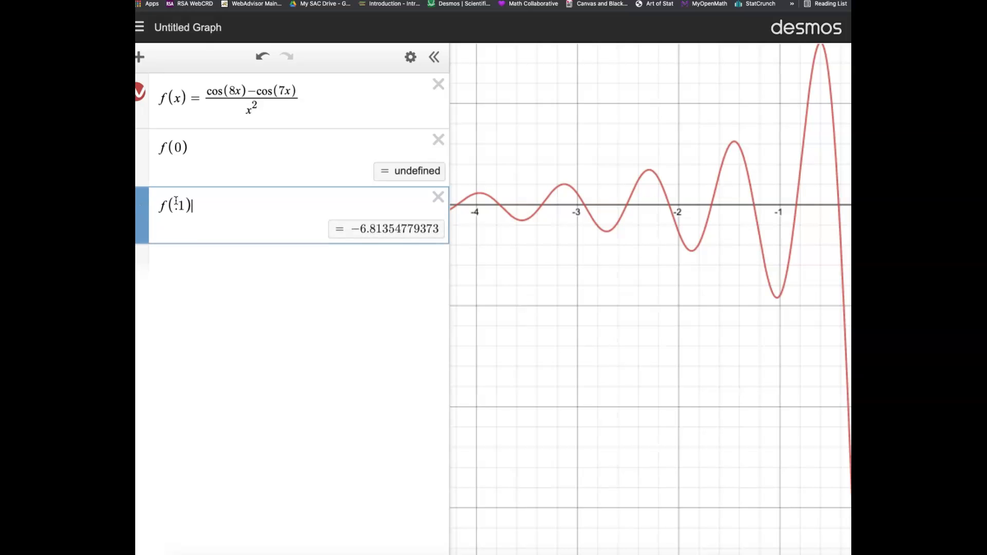
{"action": "left_click", "coordinate": [176, 256]}
{"action": "type", "text": "f("}
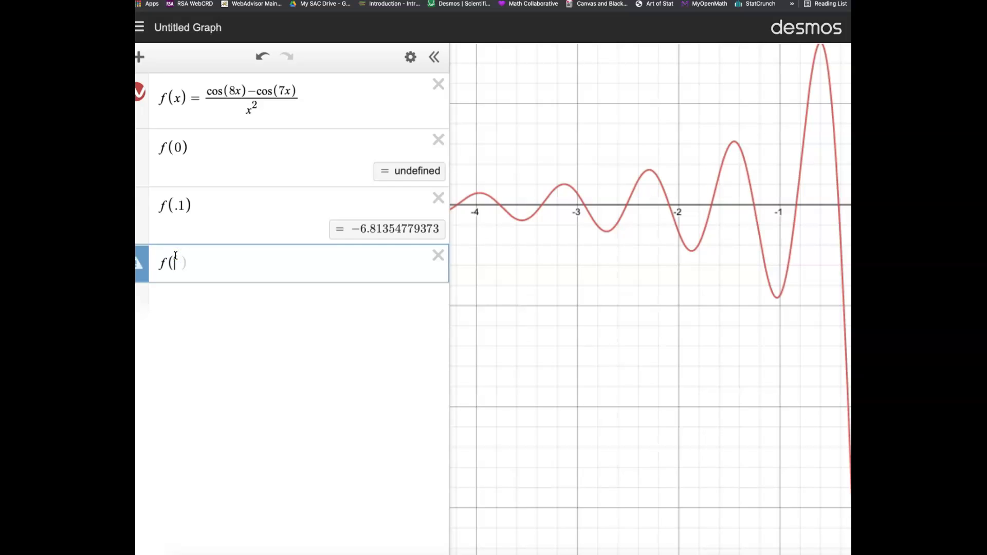
{"action": "type", "text": "0.01"}
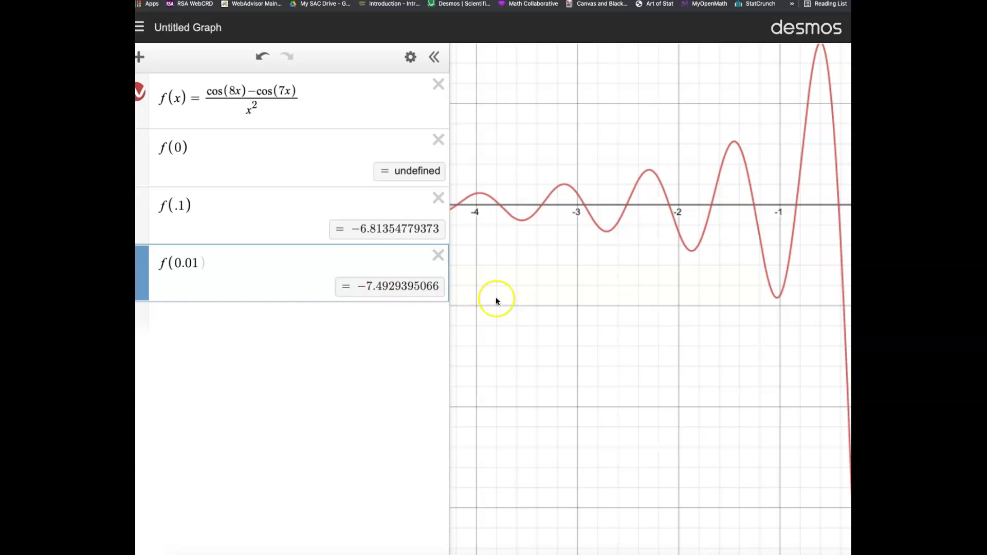
Evaluate f(-.1) in a new expression line to approach 0 from the negative side.
{"action": "left_click", "coordinate": [181, 326]}
{"action": "type", "text": "f("}
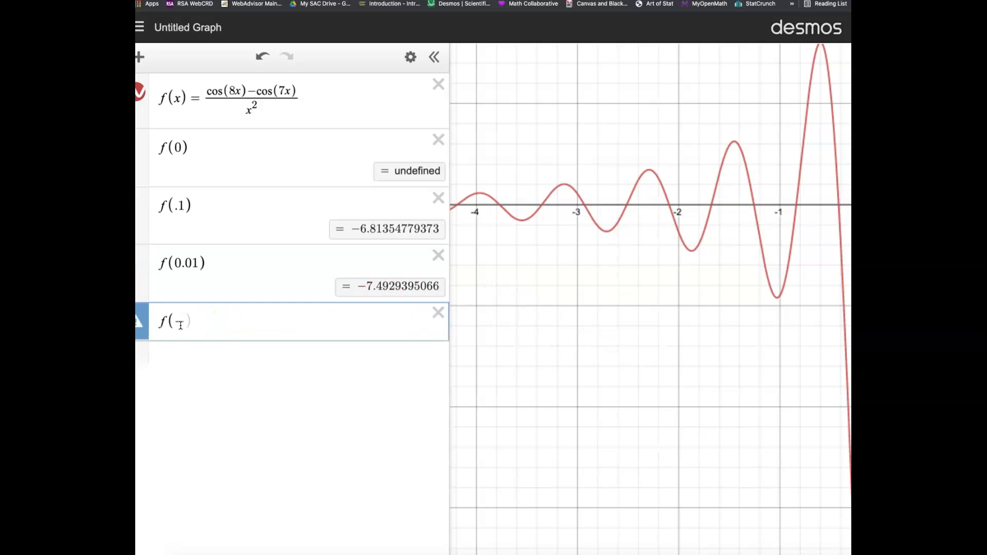
{"action": "type", "text": "-.1"}
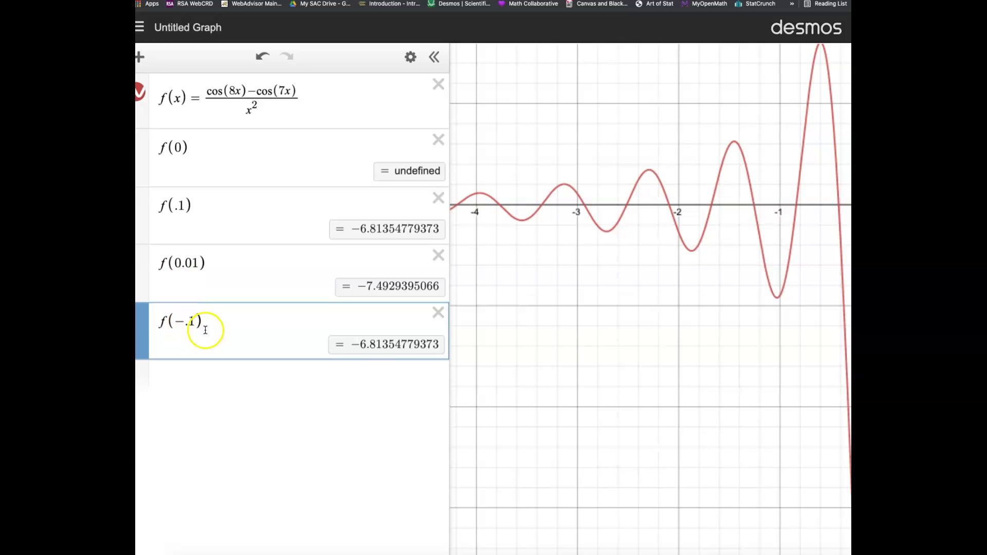
Bring the whole dip of the curve into view and trace it down to its lowest point near x = 0.
{"action": "mouse_move", "coordinate": [632, 421]}
{"action": "left_mouse_down"}
{"action": "mouse_move", "coordinate": [602, 417]}
{"action": "mouse_move", "coordinate": [645, 433]}
{"action": "left_mouse_up"}
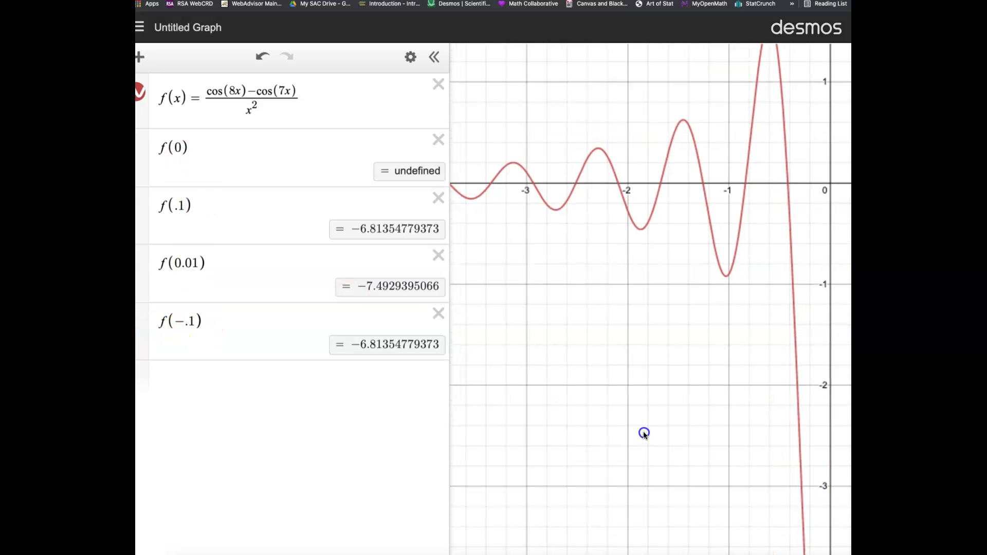
{"action": "scroll", "coordinate": [560, 288], "scroll_direction": "down", "scroll_amount": 5}
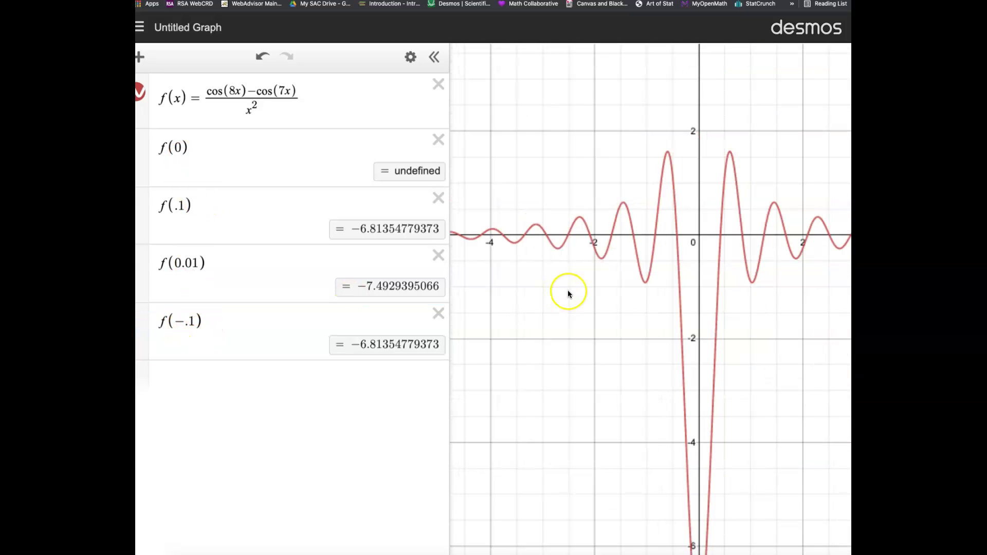
{"action": "scroll", "coordinate": [569, 294], "scroll_direction": "down", "scroll_amount": 3}
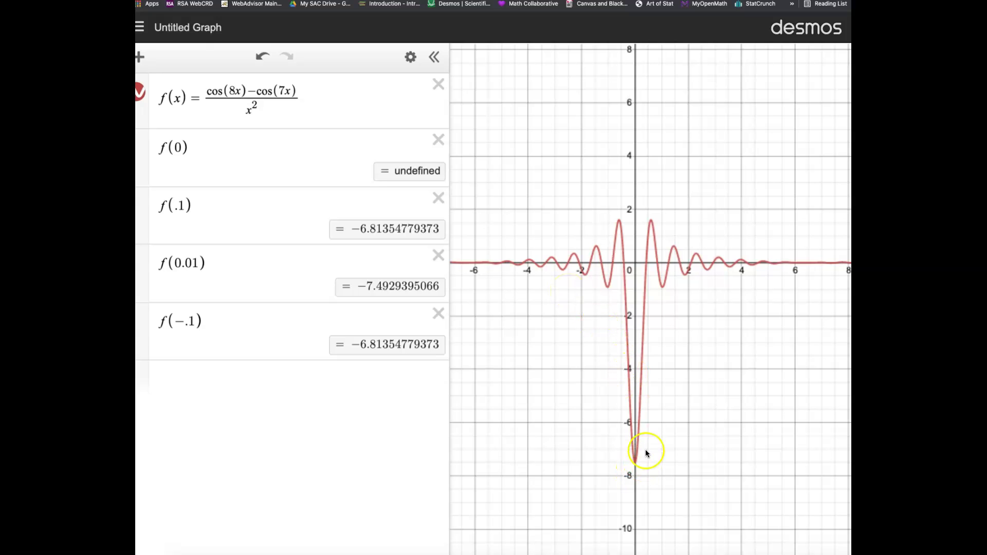
{"action": "left_click_drag", "start_coordinate": [628, 394], "coordinate": [636, 463]}
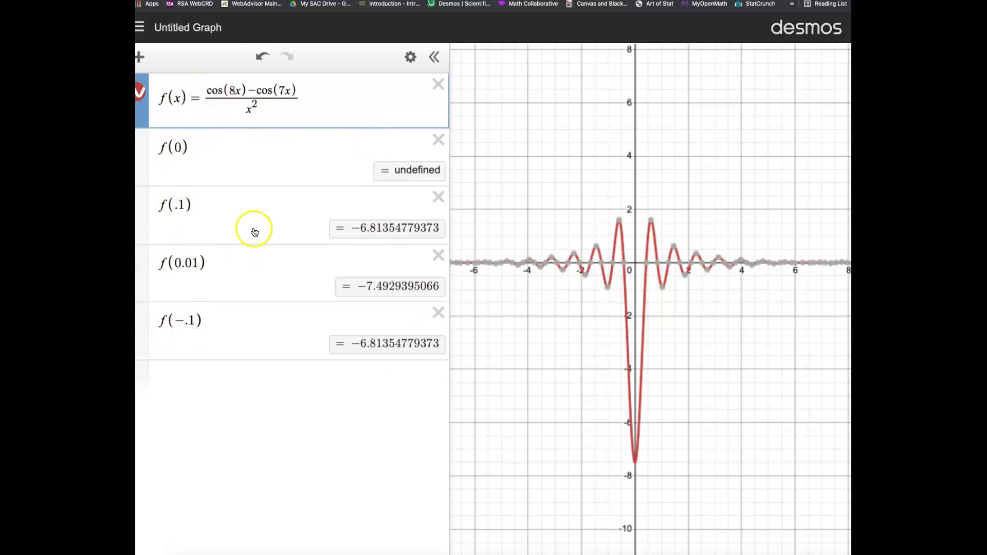
Delete the f(0), f(.1), f(0.01) and f(-.1) lines, keeping only the definition of f(x).
{"action": "left_click", "coordinate": [438, 197]}
{"action": "left_click", "coordinate": [439, 141]}
{"action": "left_click", "coordinate": [438, 141]}
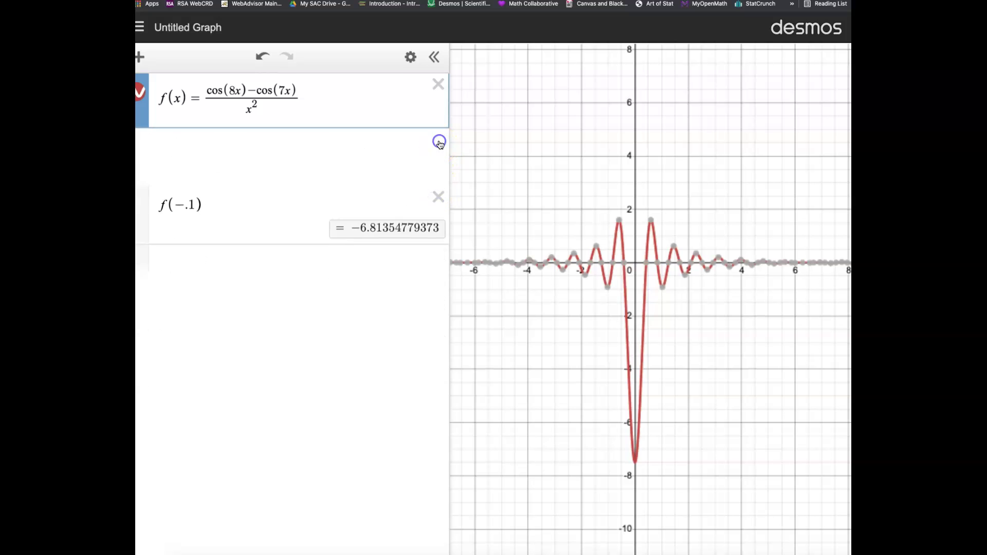
{"action": "left_click", "coordinate": [440, 140]}
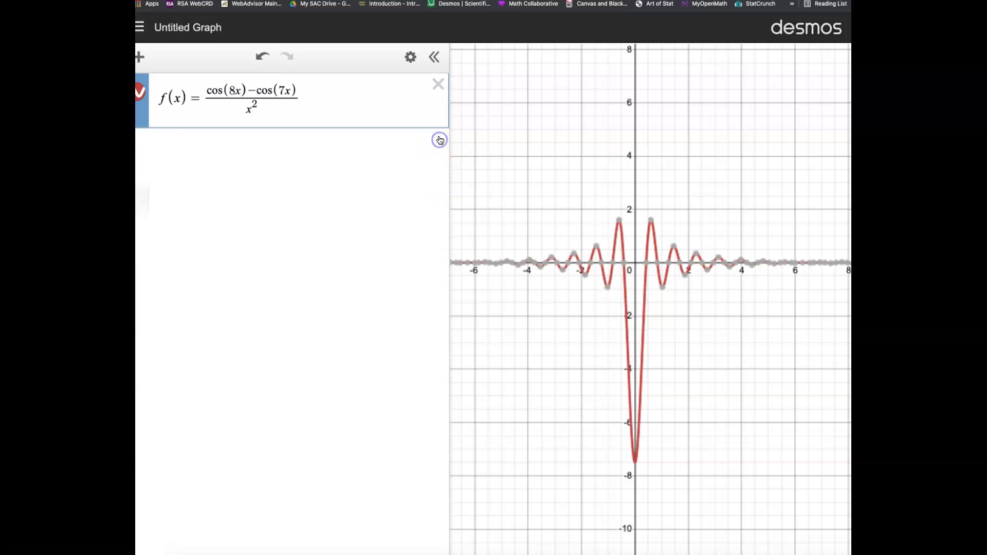
Create a table of values from f(x) and inspect the curve's point near x = -1.
{"action": "left_click", "coordinate": [409, 57]}
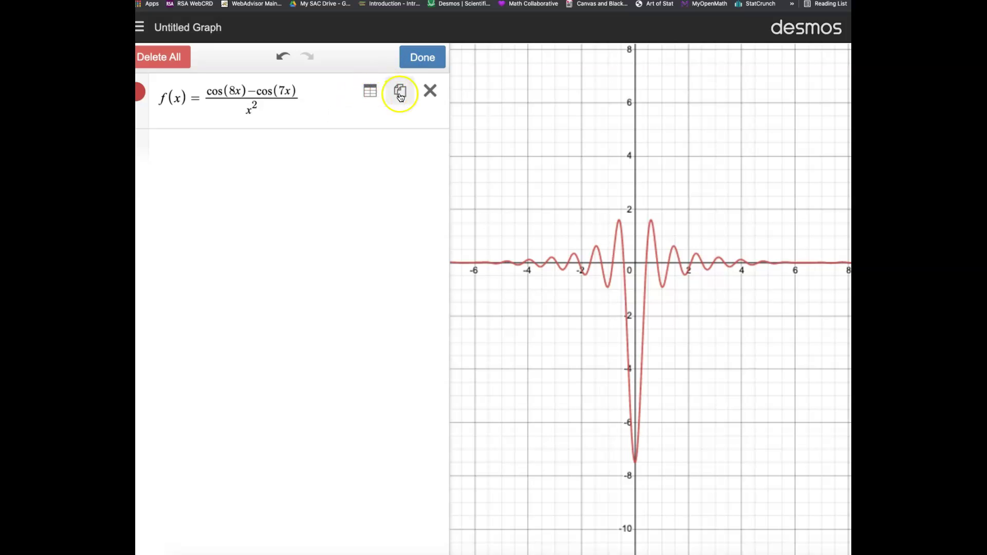
{"action": "left_click", "coordinate": [375, 95]}
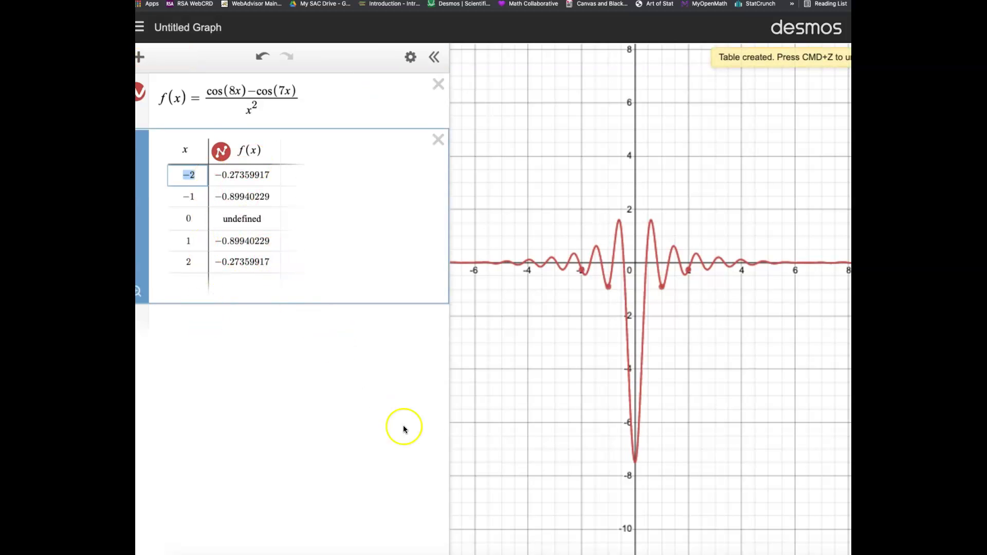
{"action": "left_click", "coordinate": [610, 286]}
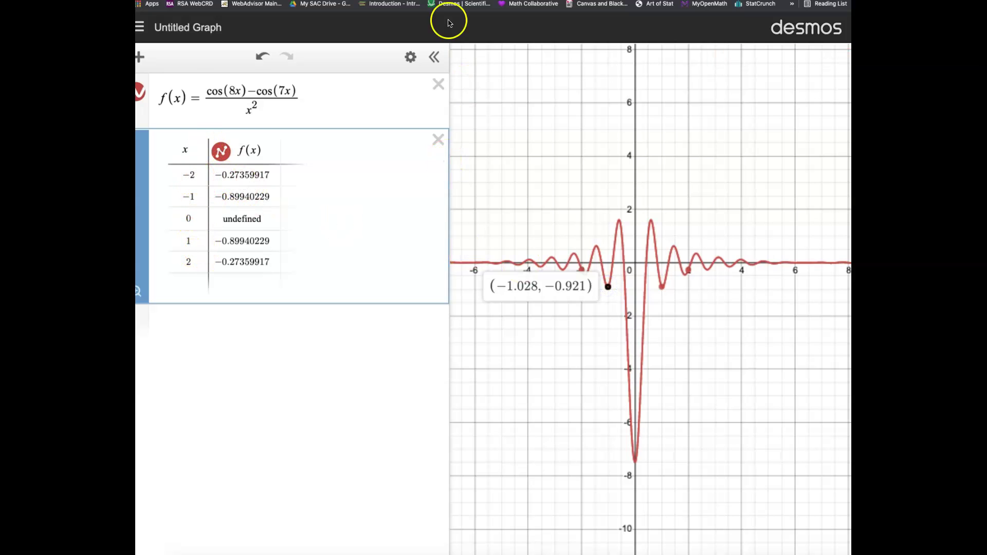
Return to Question 4 and reveal the f(x) answers for x = 0.2 and x = 0.1.
{"action": "left_click", "coordinate": [438, 1]}
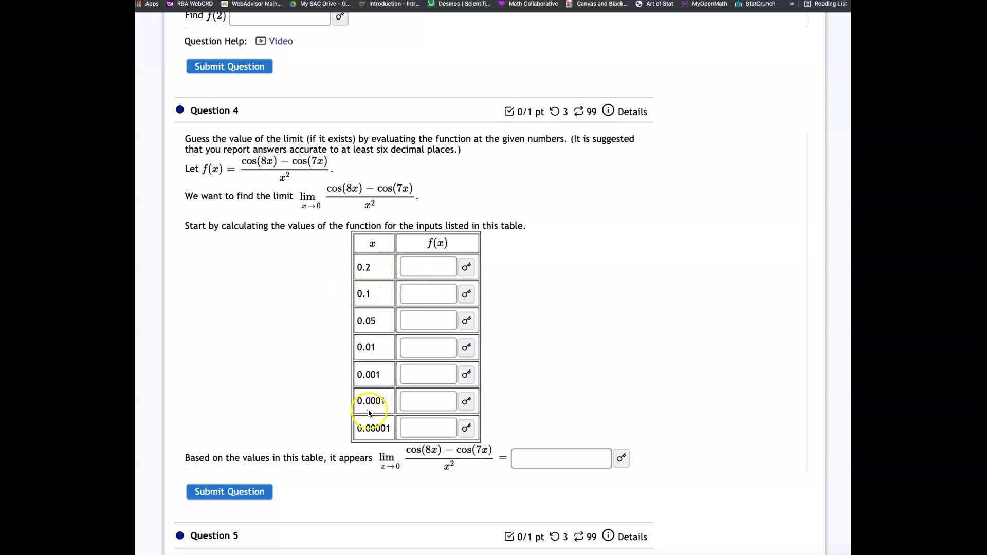
{"action": "left_click", "coordinate": [466, 267]}
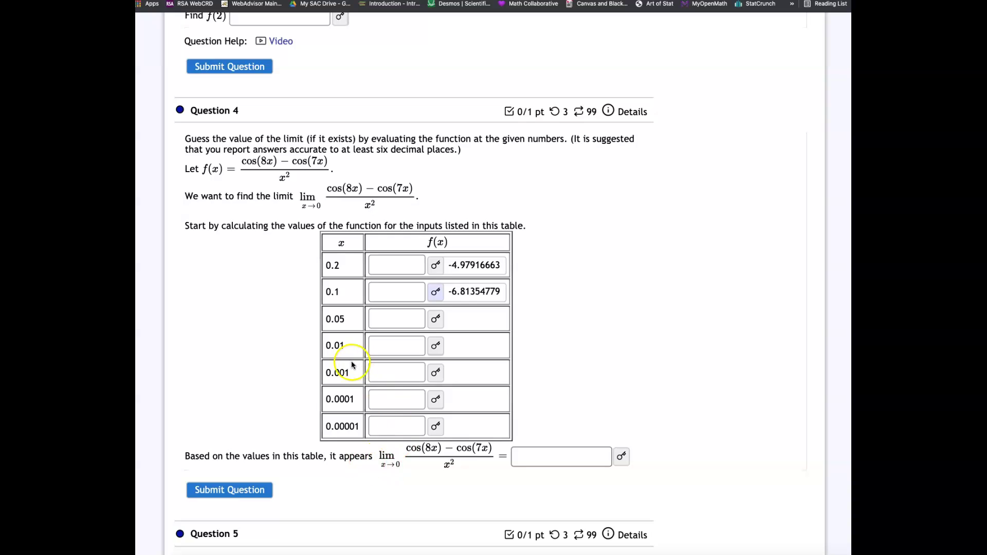
Back in the Desmos graph, replace the table's x = 0 entry with rows for x = -.1, -.001 and -.0001.
{"action": "key", "text": "ctrl+Tab"}
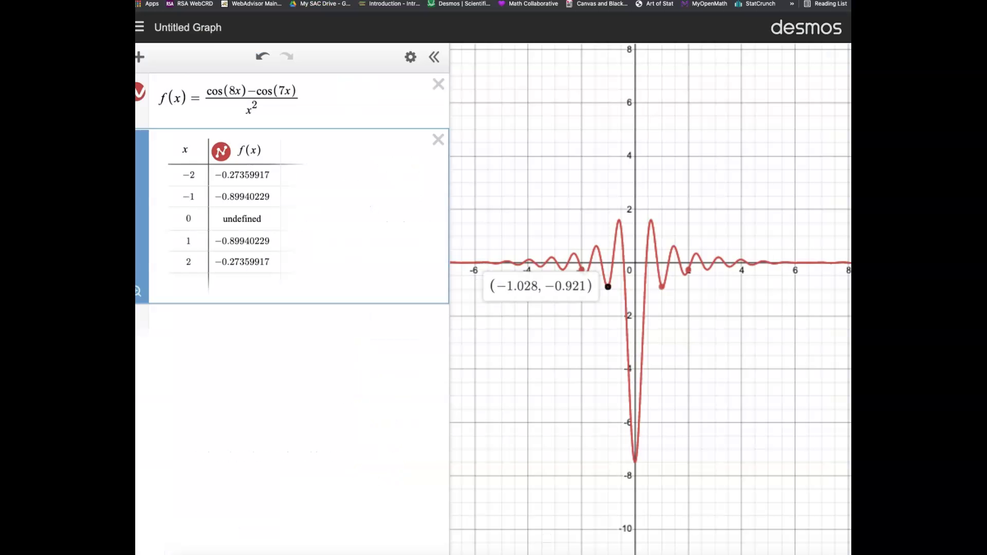
{"action": "left_click", "coordinate": [192, 175]}
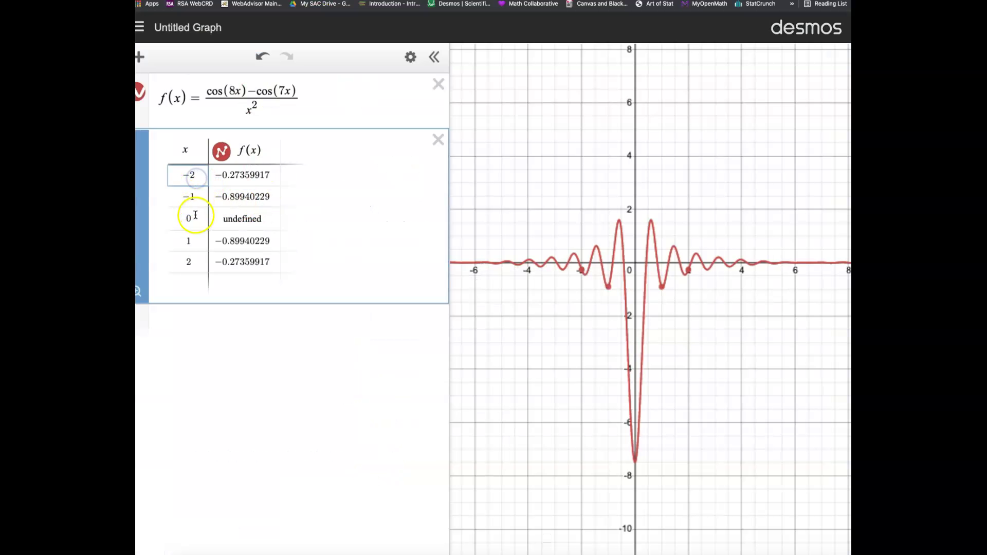
{"action": "left_click", "coordinate": [193, 218]}
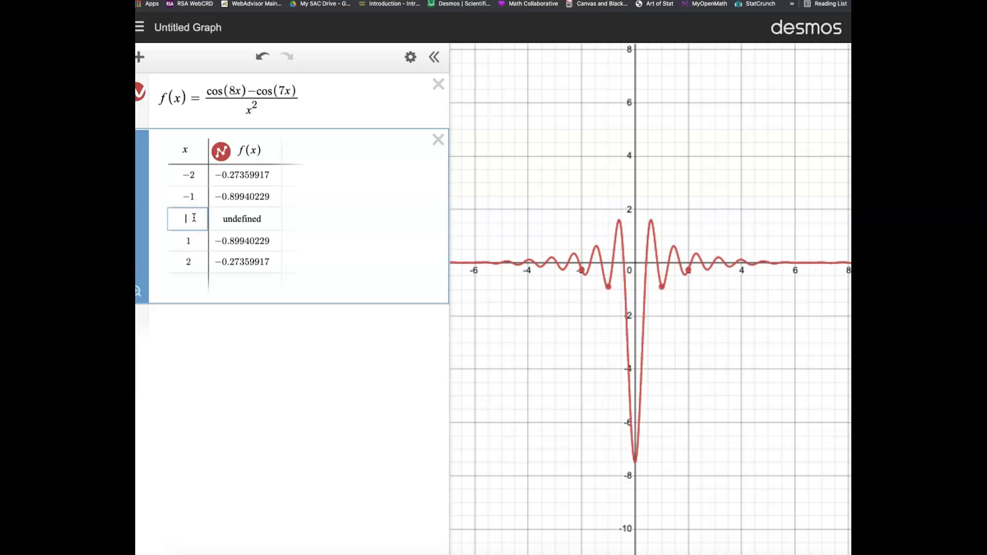
{"action": "type", "text": "-.1"}
{"action": "key", "text": "Return"}
{"action": "type", "text": "-.001"}
{"action": "key", "text": "Return"}
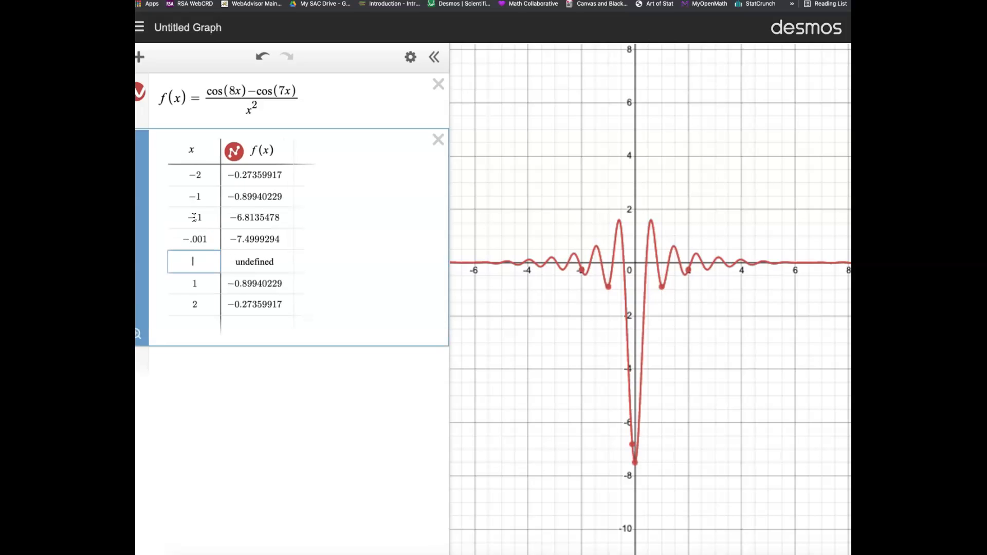
{"action": "type", "text": "-.0001"}
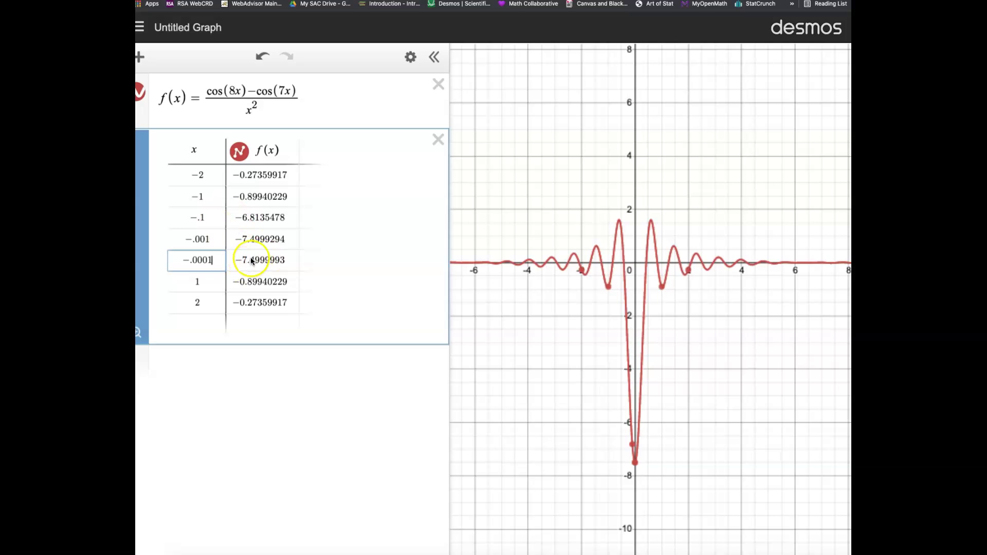
Change the table's x = 1 entry to .0001.
{"action": "left_click", "coordinate": [204, 284]}
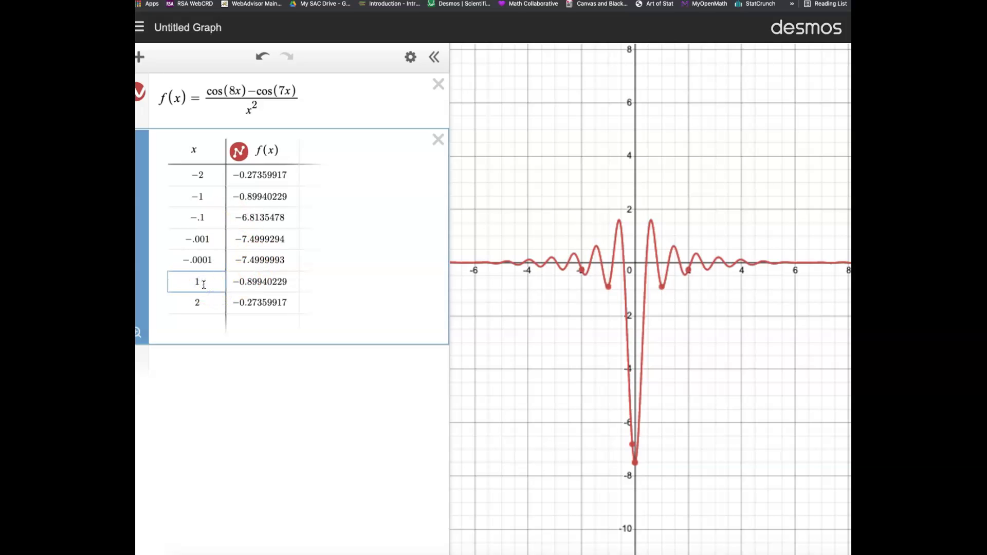
{"action": "key", "text": "BackSpace"}
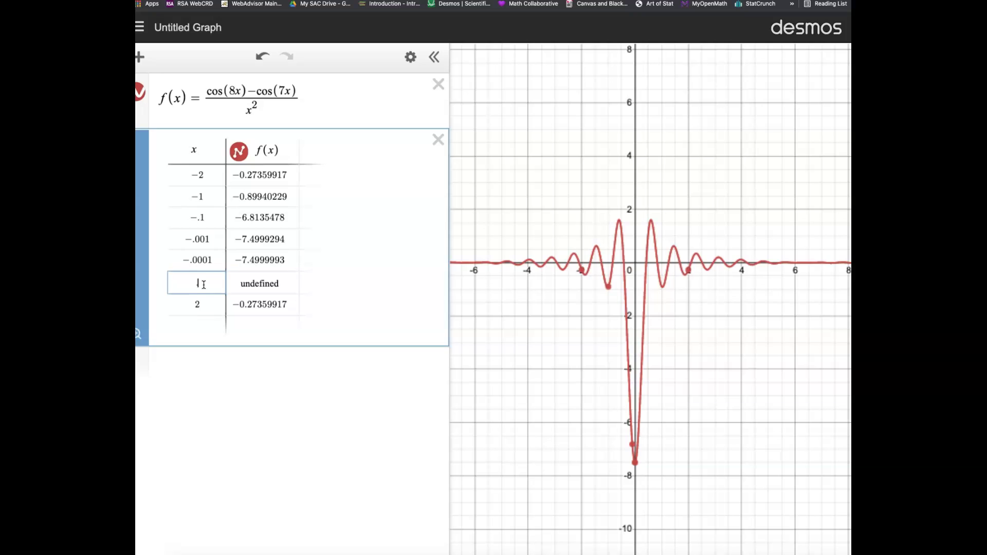
{"action": "type", "text": "1"}
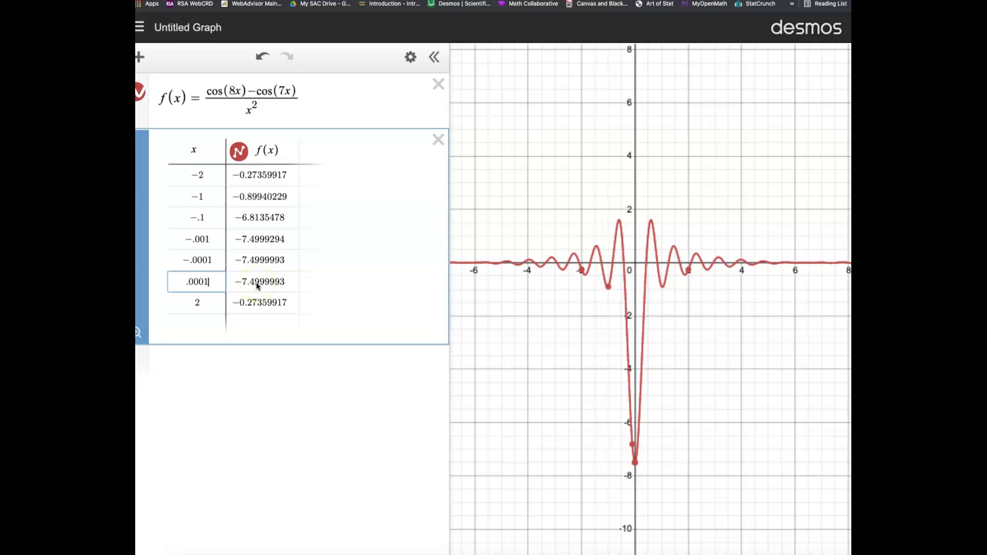
Inspect the curve's lowest point near x = 0, and reveal the limit answer in Question 4.
{"action": "left_click", "coordinate": [636, 464]}
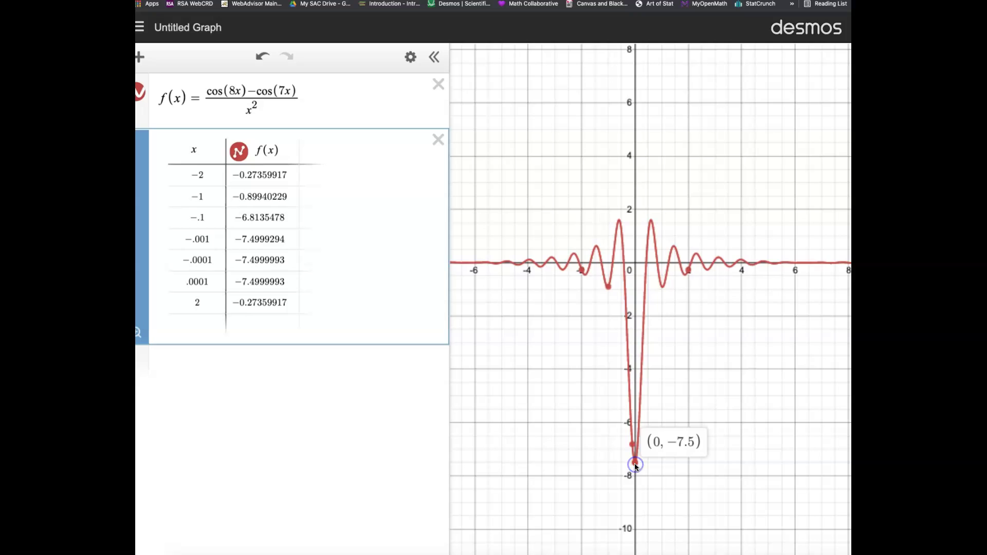
{"action": "left_click", "coordinate": [636, 465]}
{"action": "left_click", "coordinate": [635, 465]}
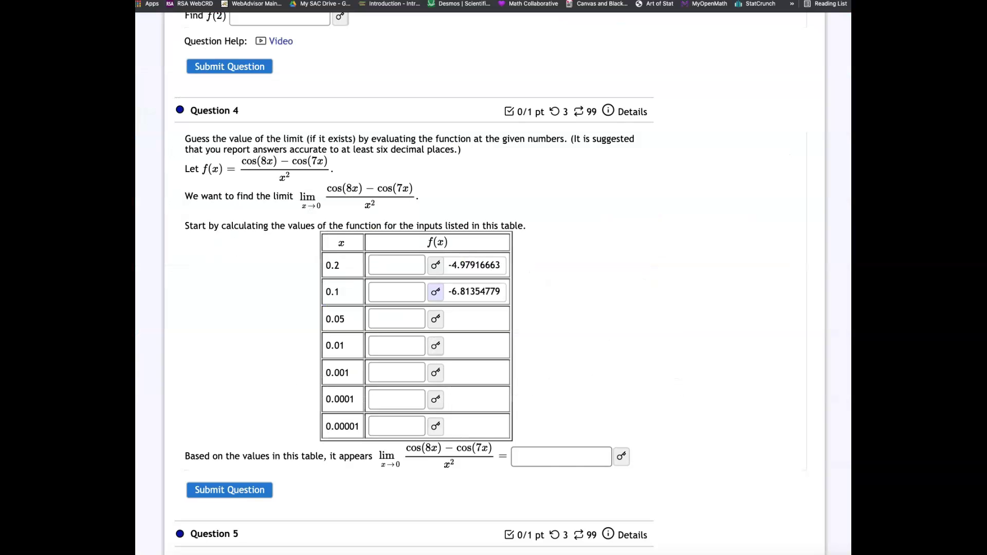
{"action": "left_click", "coordinate": [627, 459]}
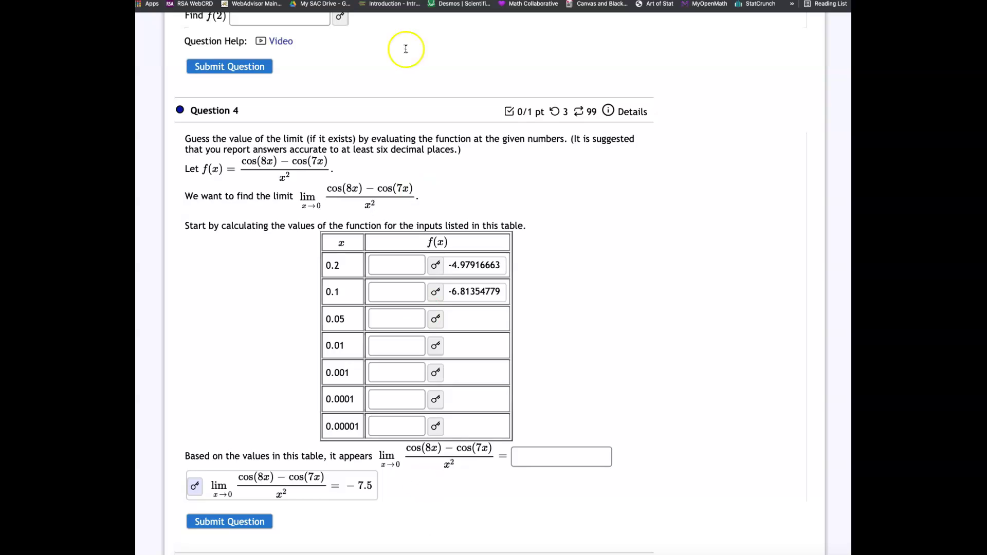
Return to the Desmos graph and evaluate f(.0000001) on a new line below the table.
{"action": "left_click", "coordinate": [262, 1]}
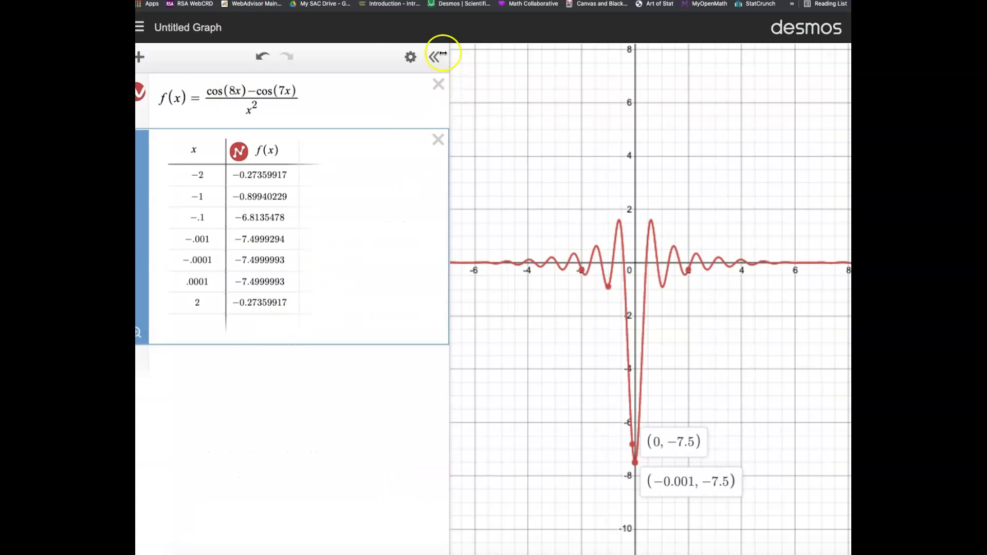
{"action": "left_click", "coordinate": [200, 383]}
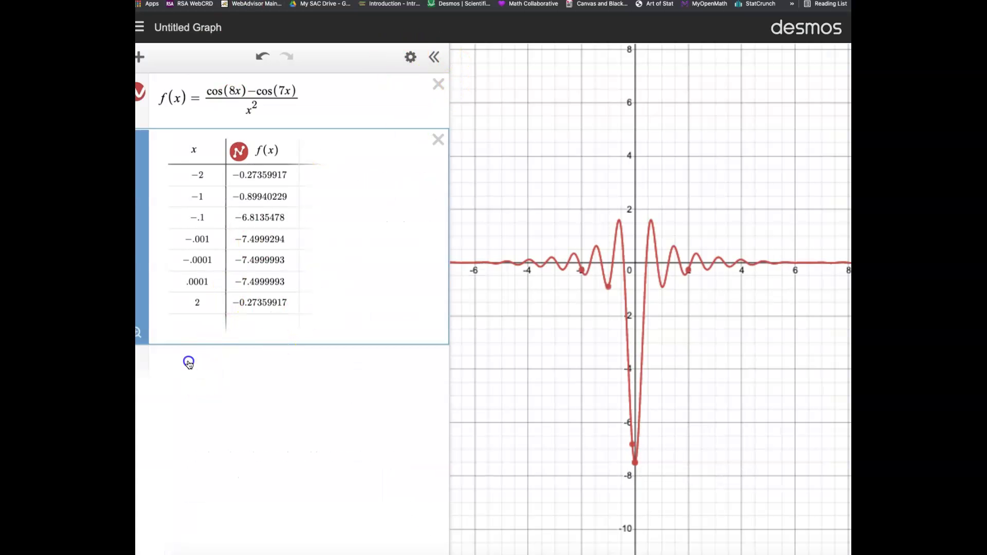
{"action": "left_click", "coordinate": [186, 360]}
{"action": "type", "text": "f("}
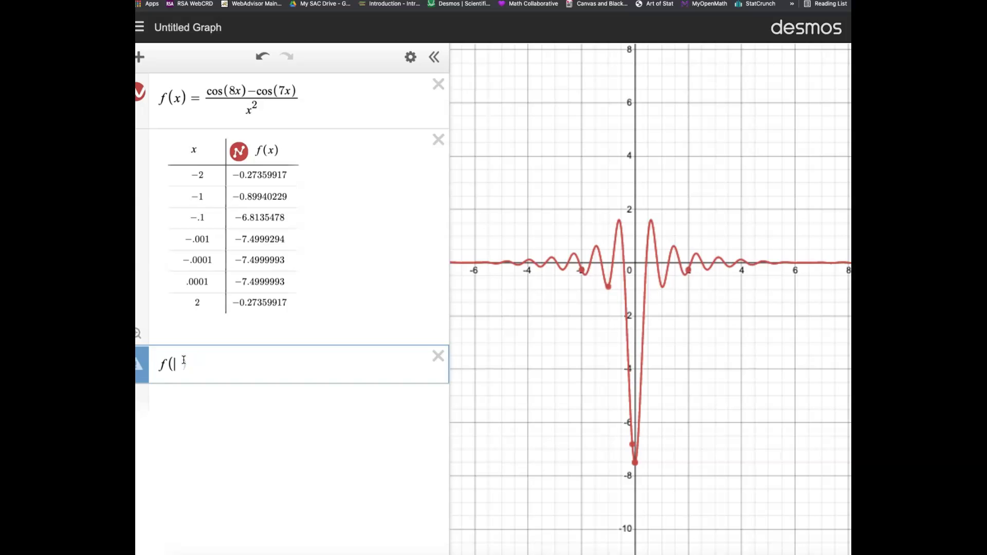
{"action": "type", "text": ".0000001"}
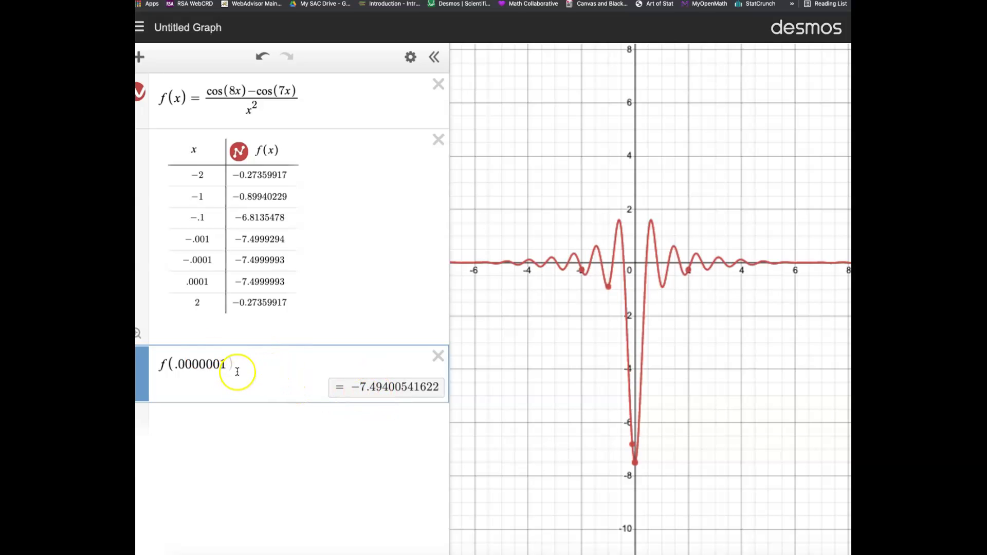
Add another line evaluating f(.00000000001), and shorten its input to f(.000000001).
{"action": "left_click", "coordinate": [169, 423]}
{"action": "type", "text": "f(.000000000"}
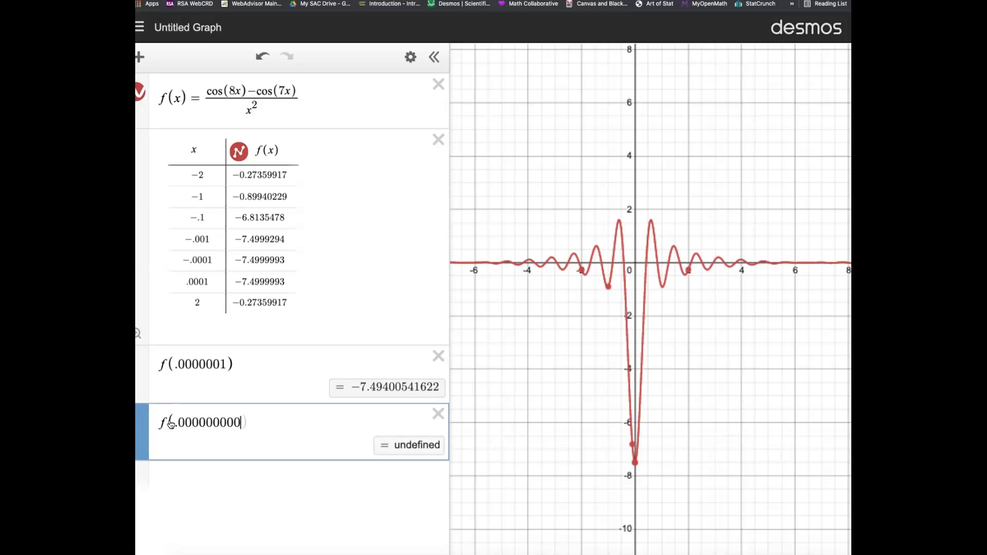
{"action": "type", "text": "01"}
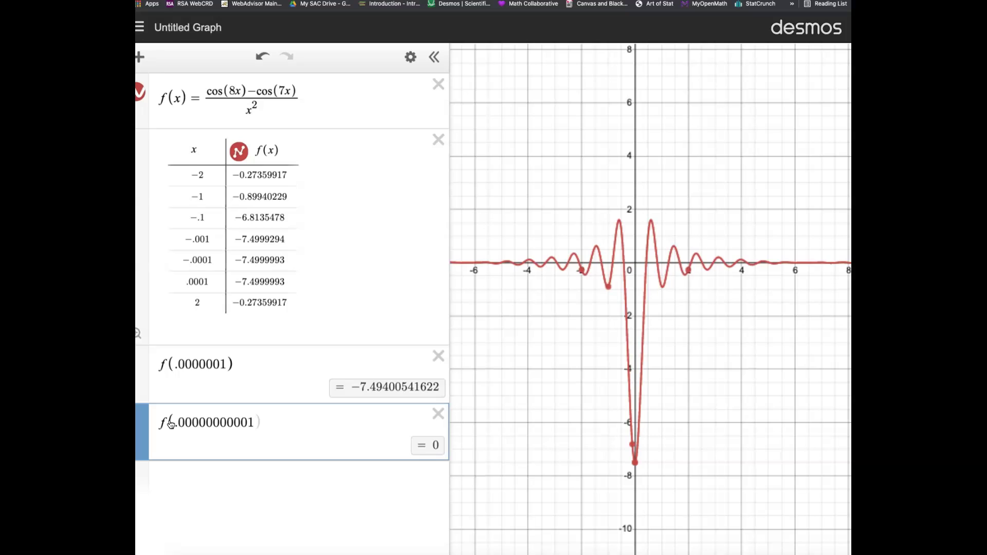
{"action": "key", "text": "BackSpace"}
{"action": "key", "text": "BackSpace"}
{"action": "type", "text": "1"}
{"action": "key", "text": "Return"}
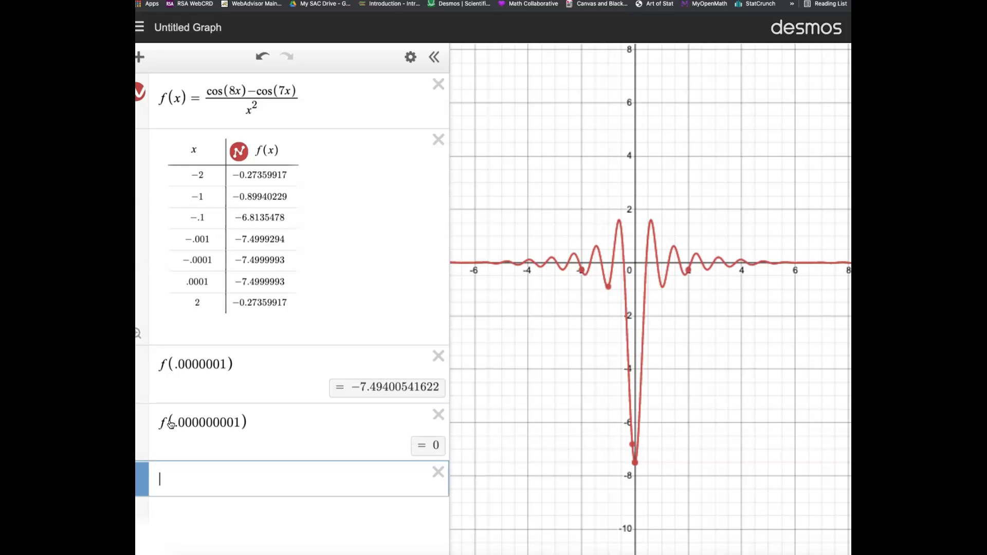
Change the second evaluation line below the table to f(.001).
{"action": "left_click", "coordinate": [242, 423]}
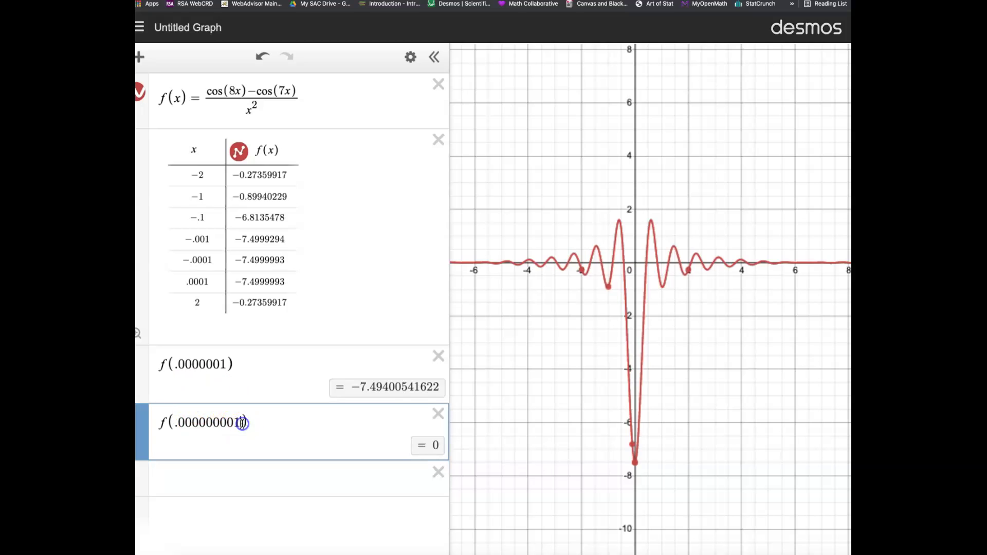
{"action": "key", "text": "BackSpace"}
{"action": "key", "text": "BackSpace"}
{"action": "key", "text": "BackSpace"}
{"action": "key", "text": "BackSpace"}
{"action": "key", "text": "BackSpace"}
{"action": "key", "text": "BackSpace"}
{"action": "key", "text": "BackSpace"}
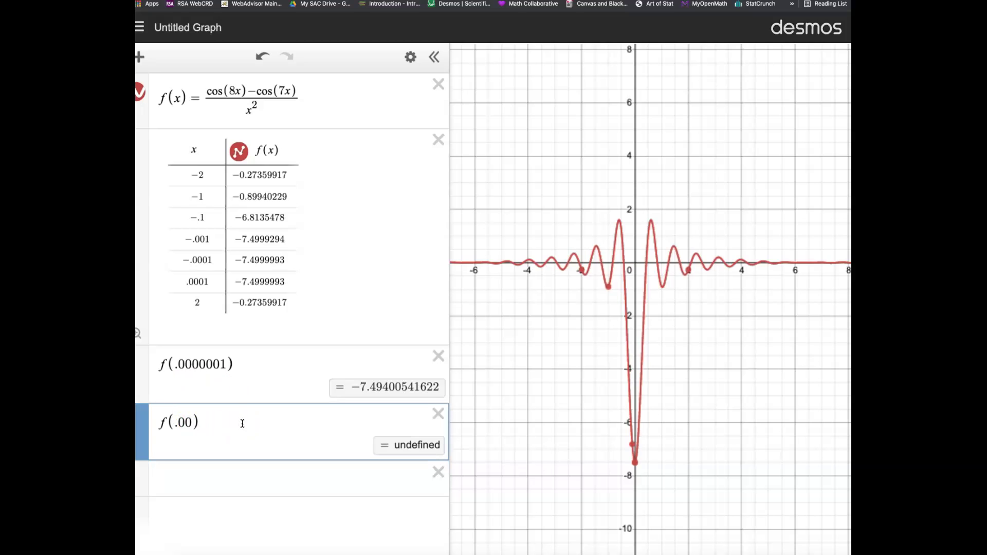
{"action": "type", "text": "1"}
{"action": "key", "text": "Return"}
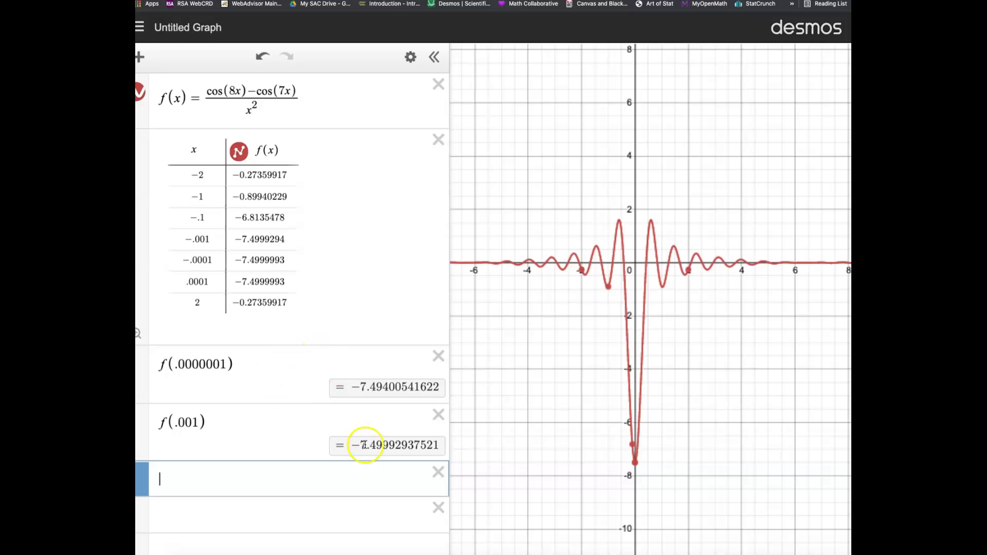